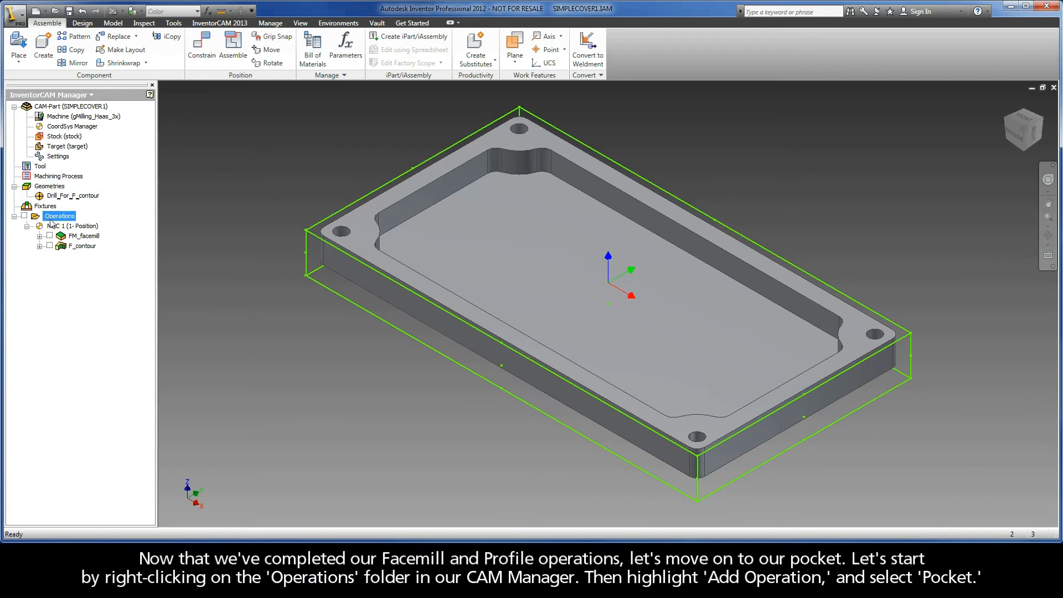
- Add a new Pocket operation to the CAM part's operations
click(76, 249)
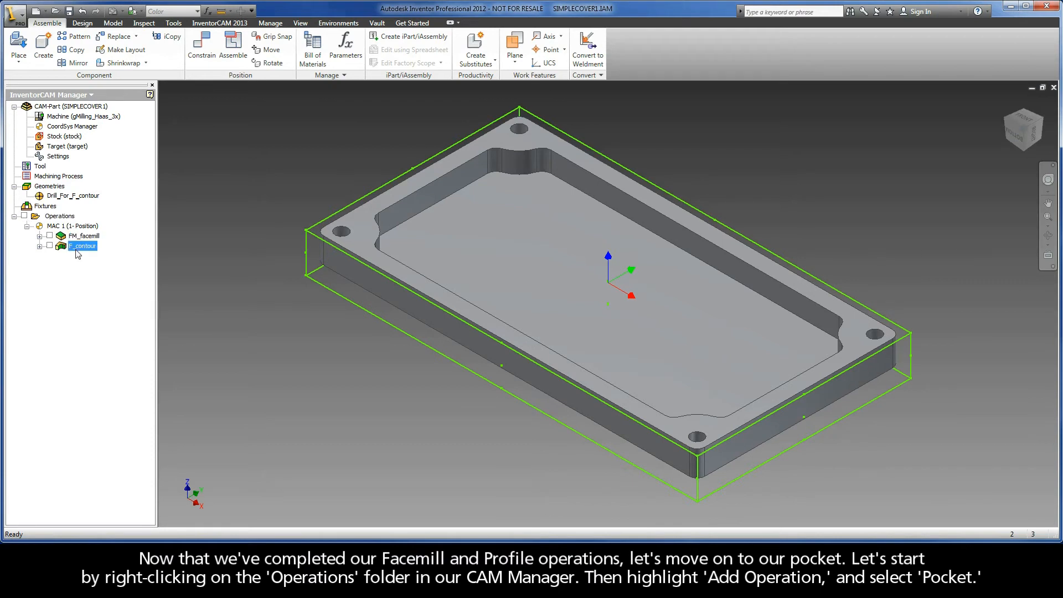
right_click(60, 217)
mouse_move(137, 229)
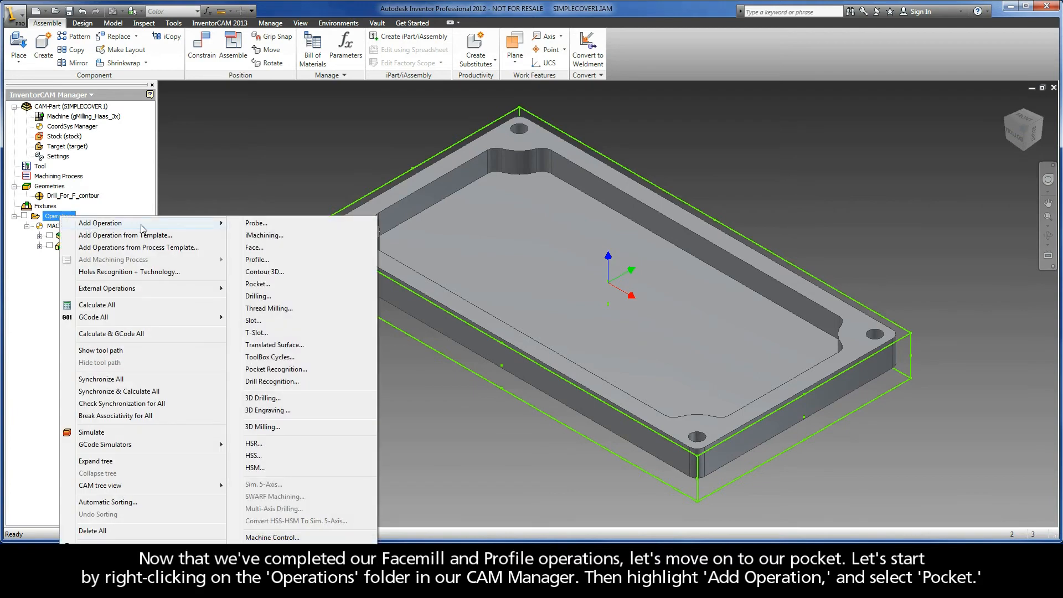
click(252, 285)
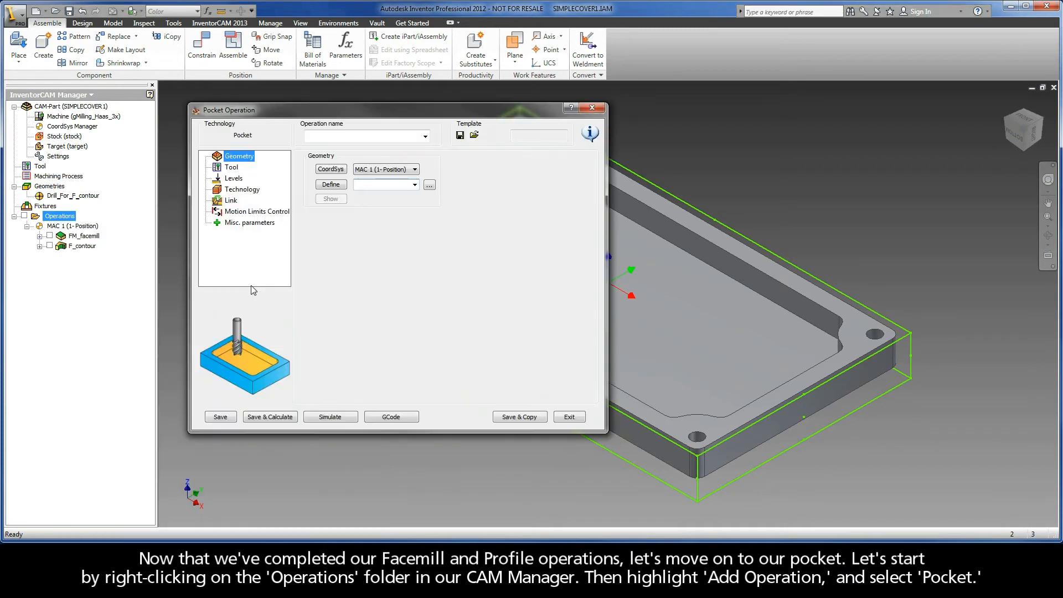
click(232, 168)
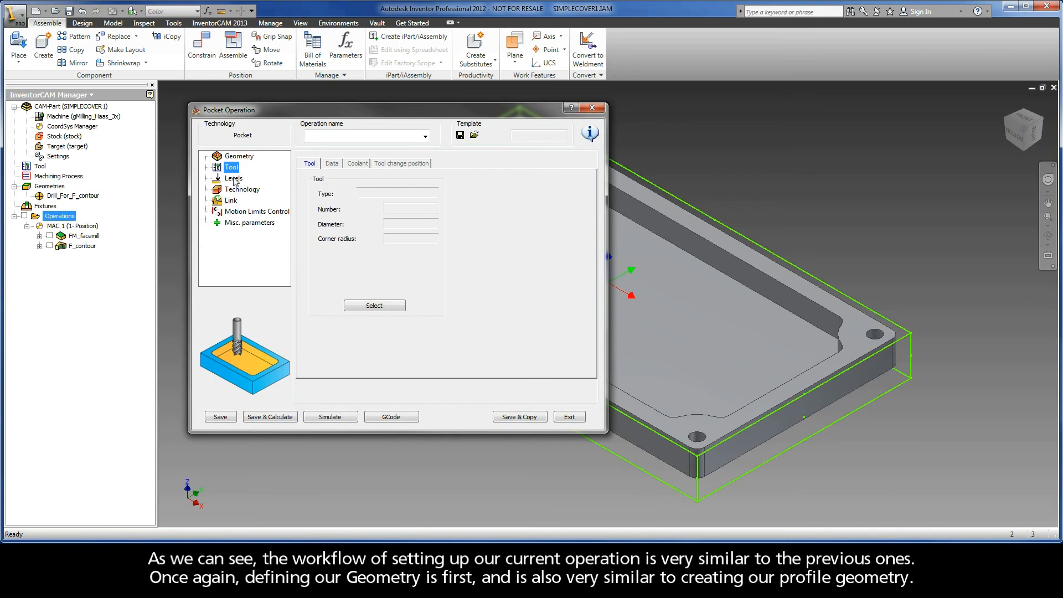
click(233, 179)
click(235, 190)
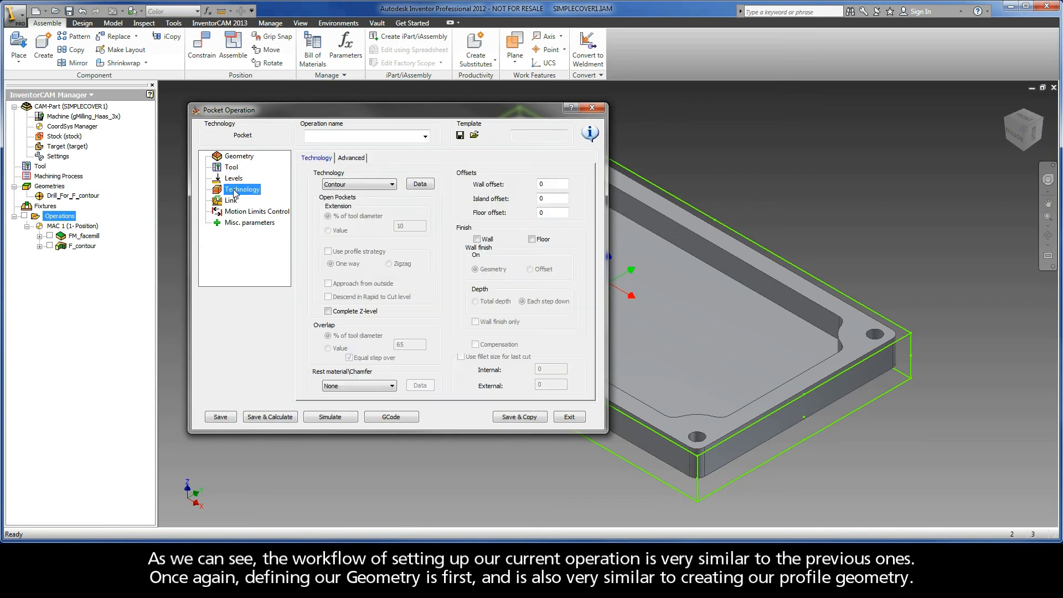
click(234, 202)
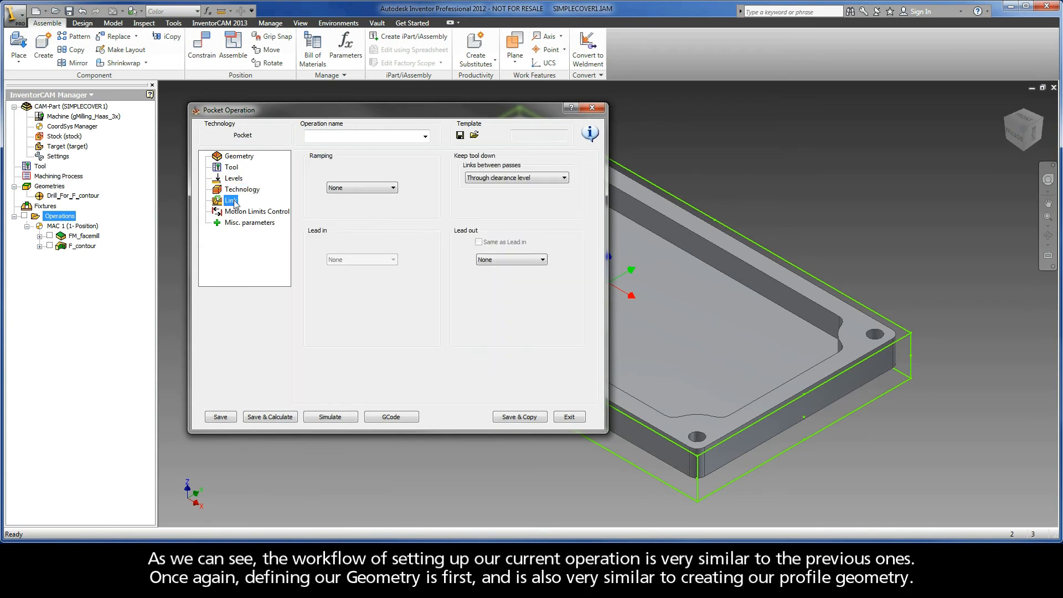
- Define the pocket geometry as a closed Auto-constant Z chain starting from the pocket's upper inner edge, and accept it
click(238, 157)
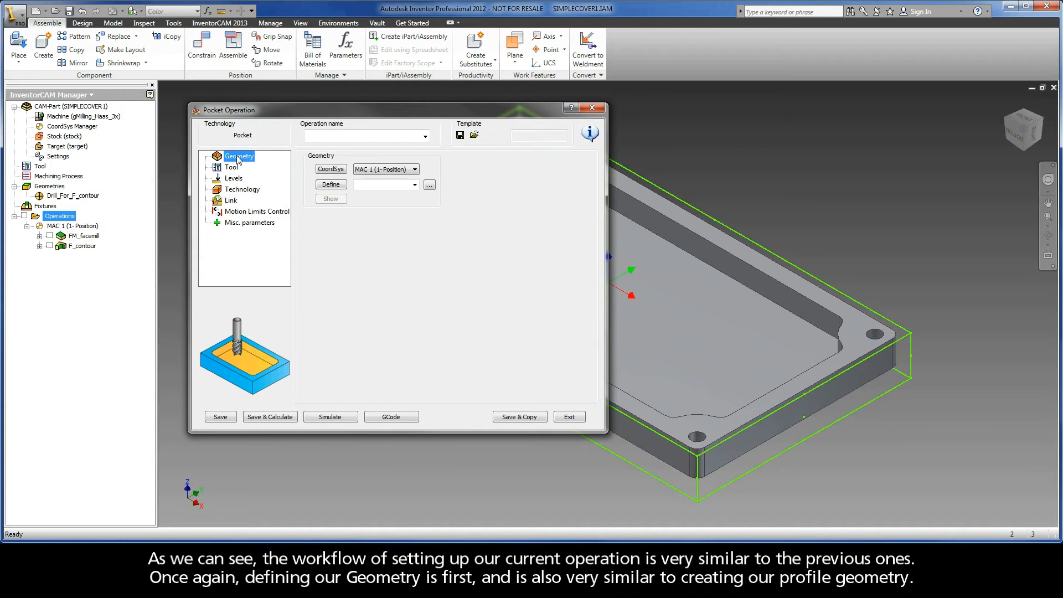
click(330, 185)
middle_drag(404, 148, 495, 158)
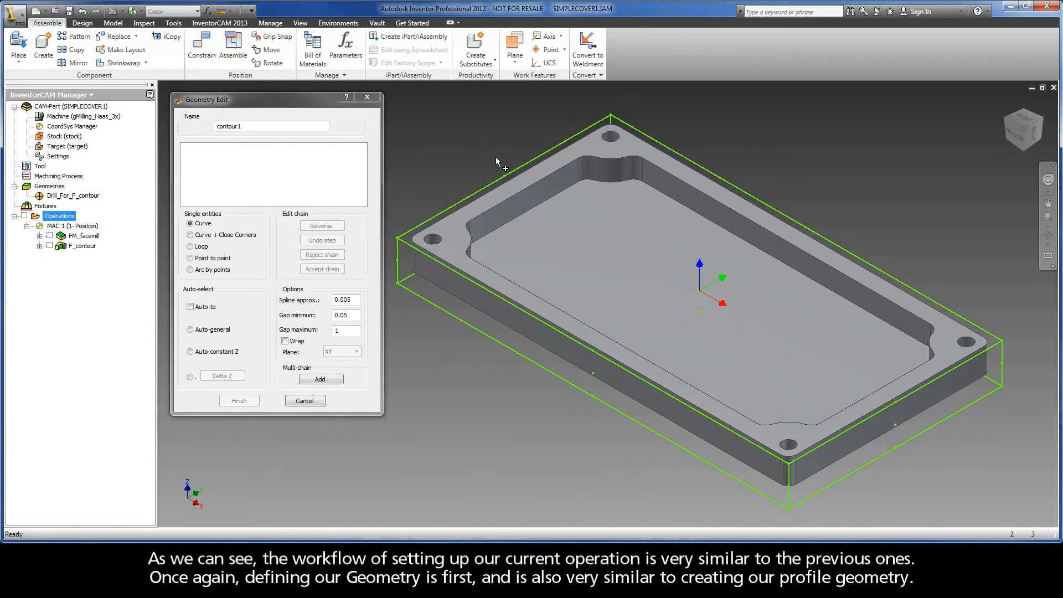
click(565, 166)
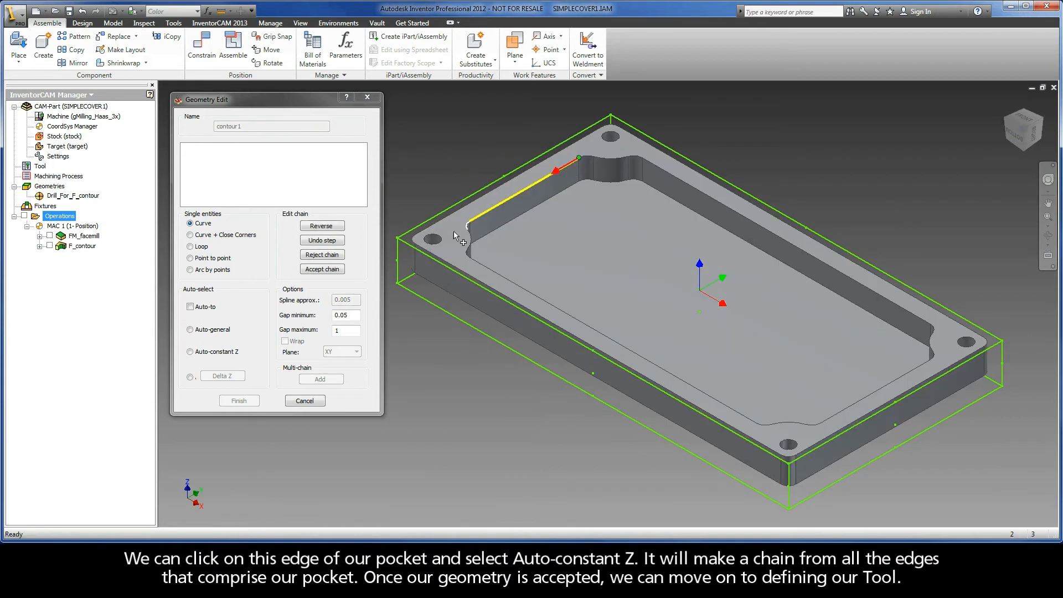
click(191, 352)
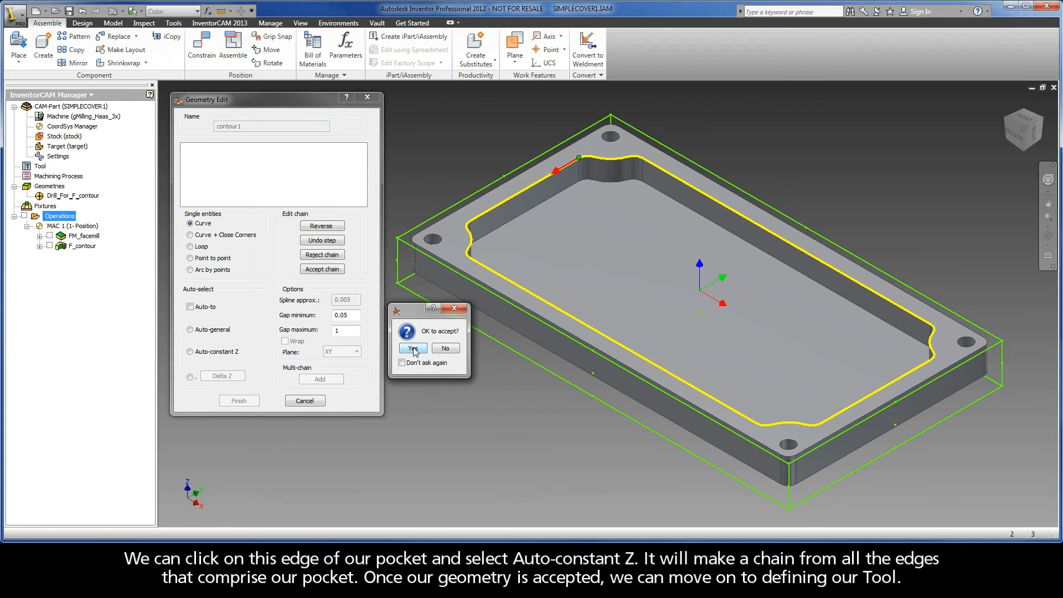
click(413, 348)
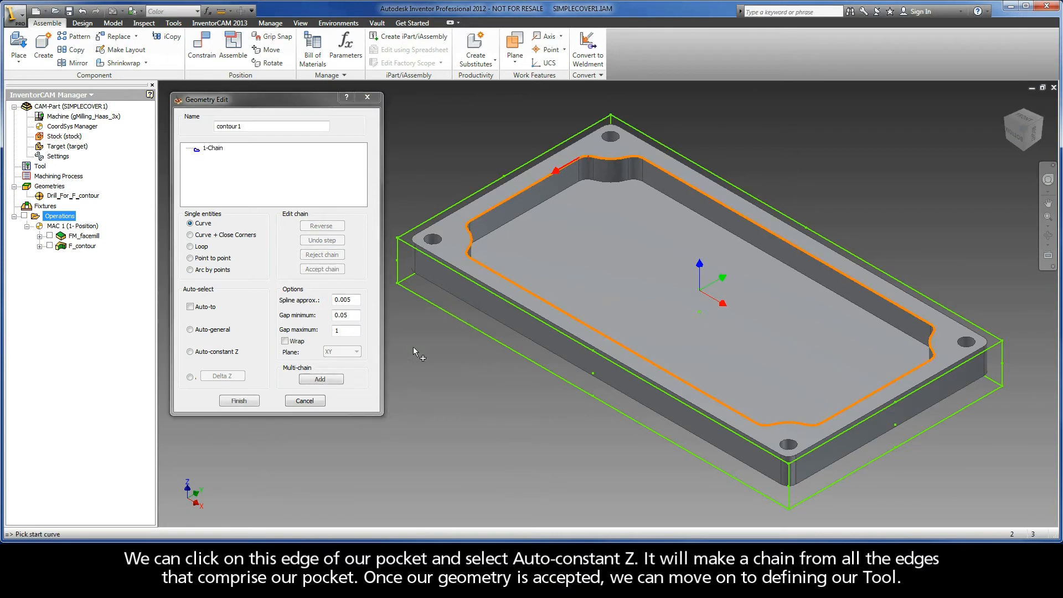
click(240, 400)
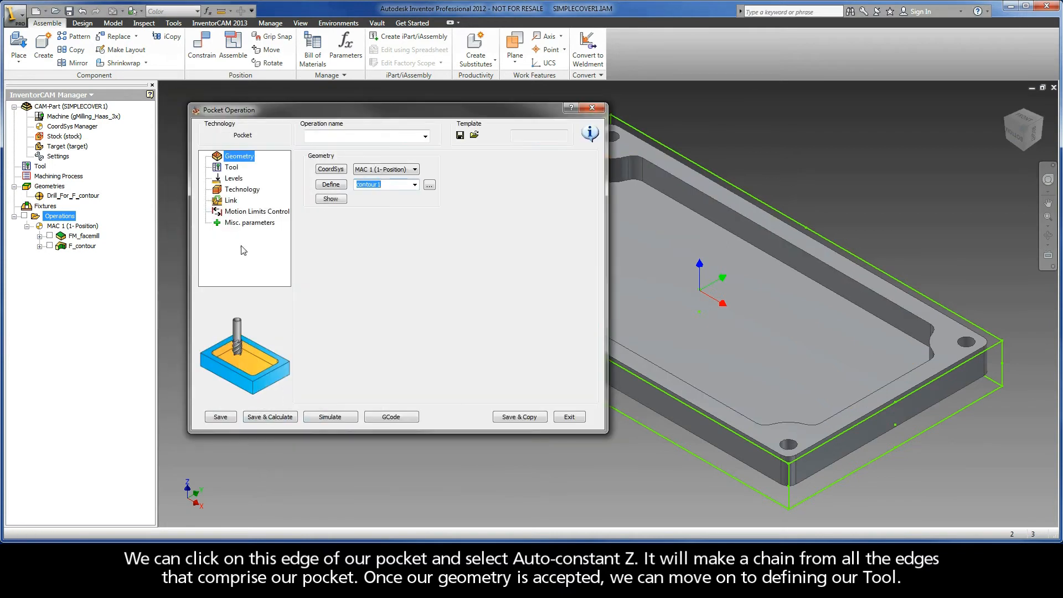
- Assign the existing 6 mm end mill, tool number 2, to the pocket operation
click(231, 171)
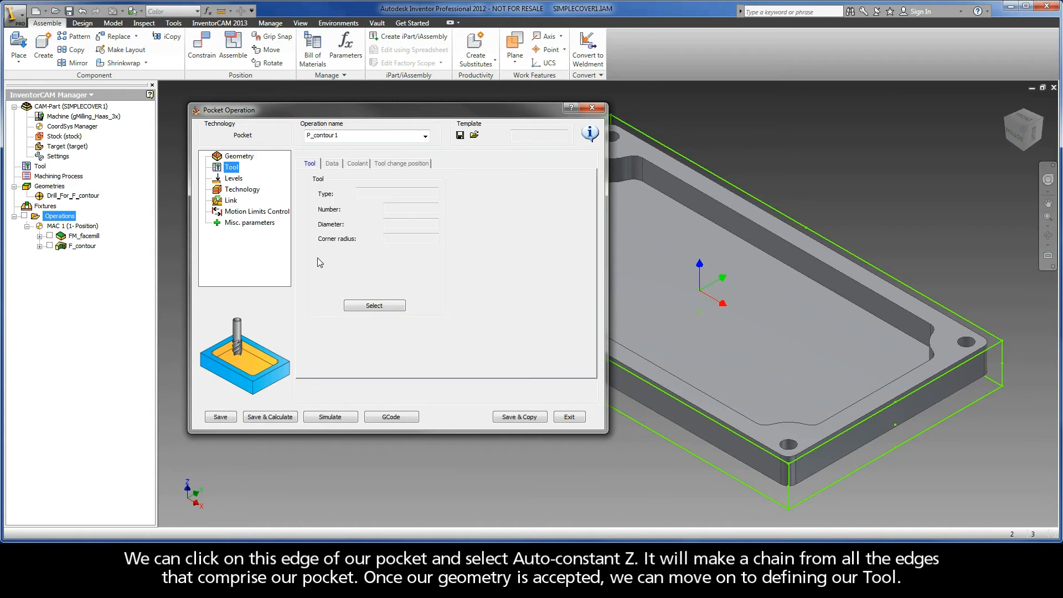
click(375, 306)
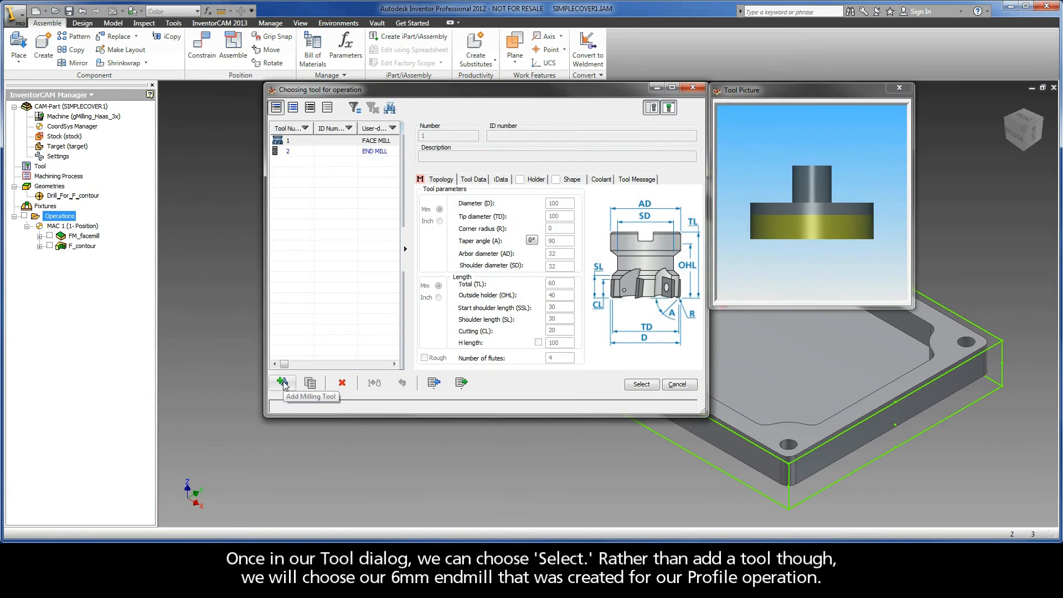
click(380, 152)
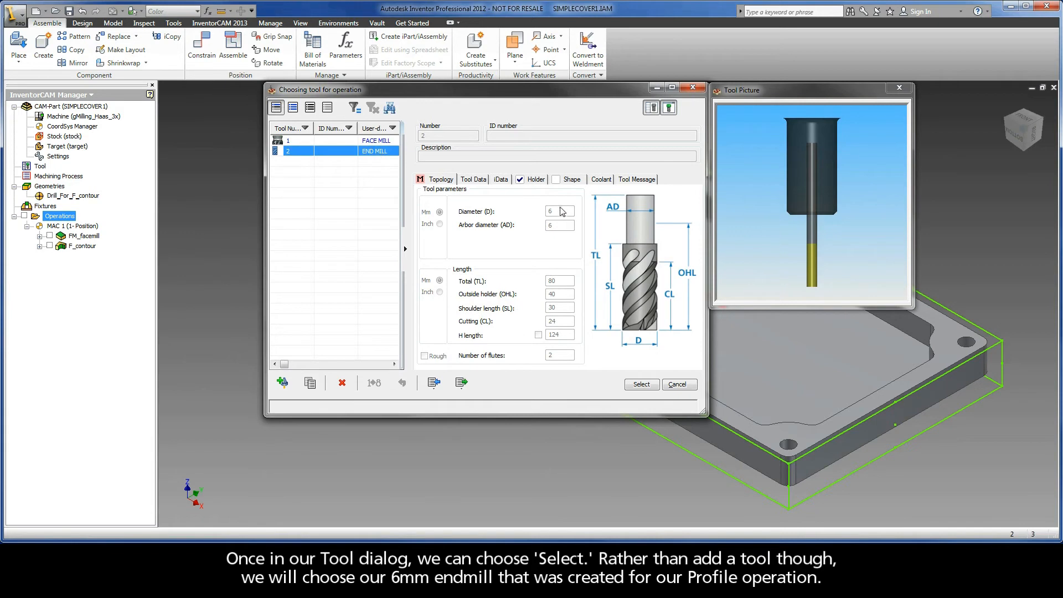
click(631, 386)
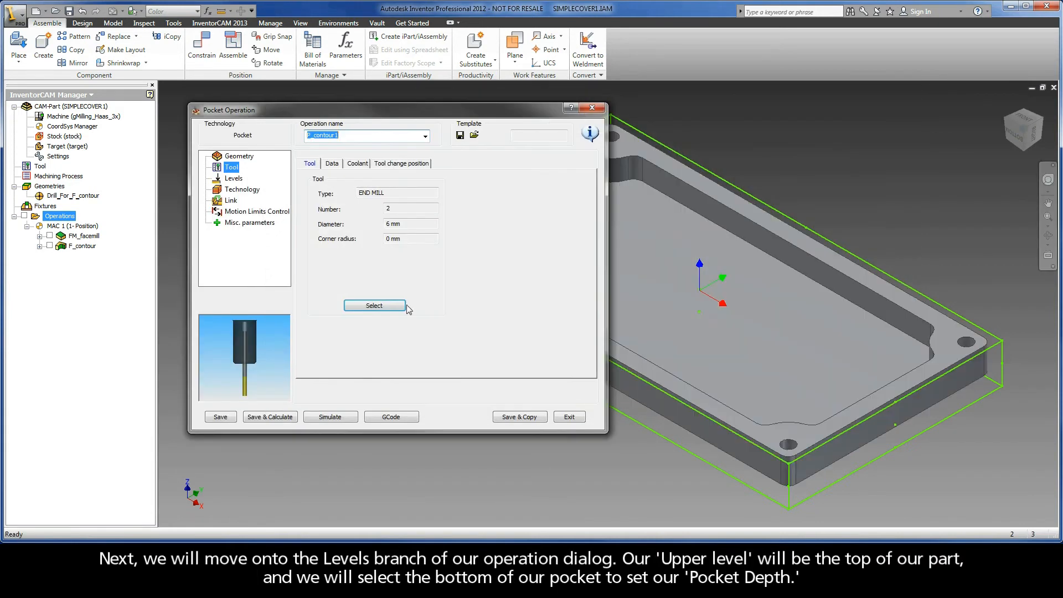
- Set the upper level from the part's top face and the pocket depth from the pocket floor
click(233, 178)
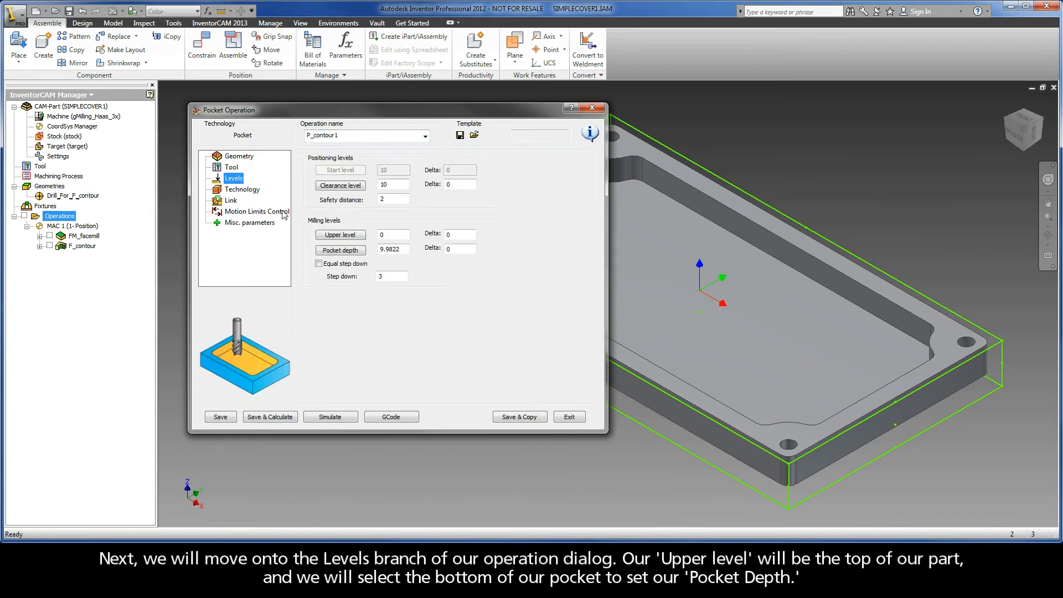
click(340, 235)
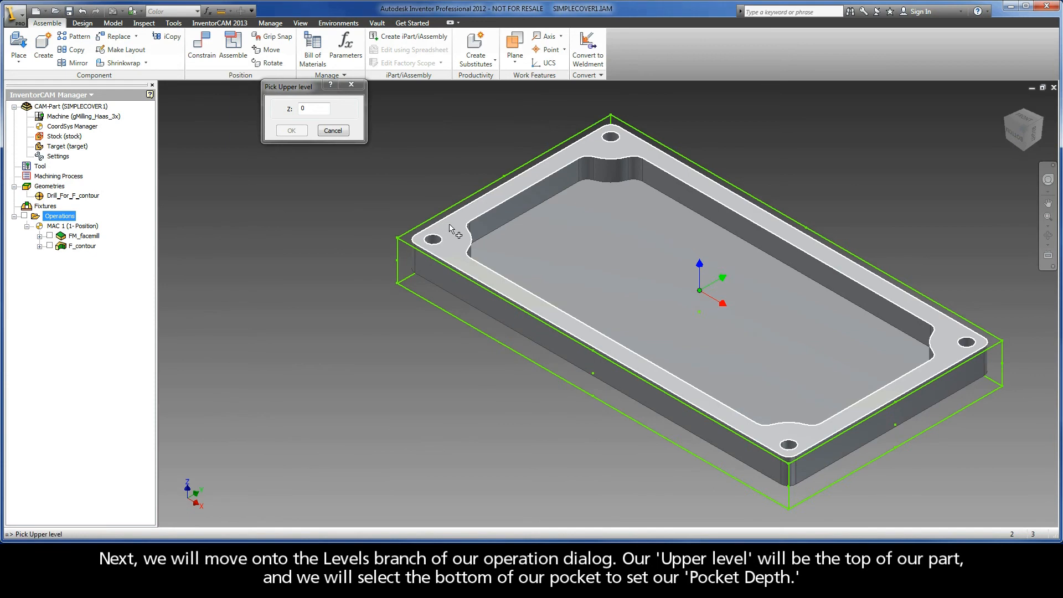
click(451, 230)
click(291, 130)
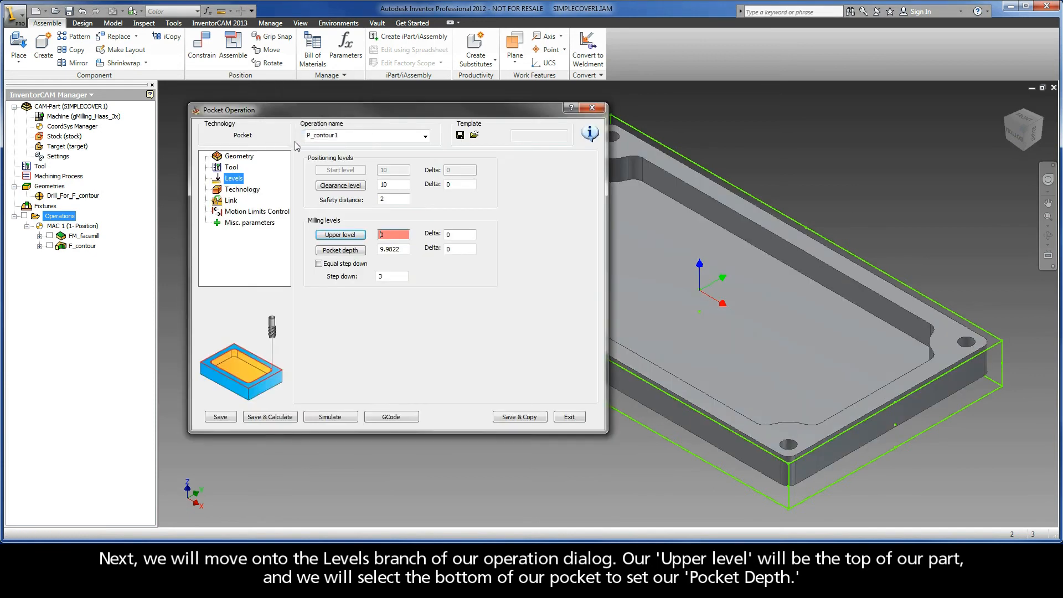
click(348, 250)
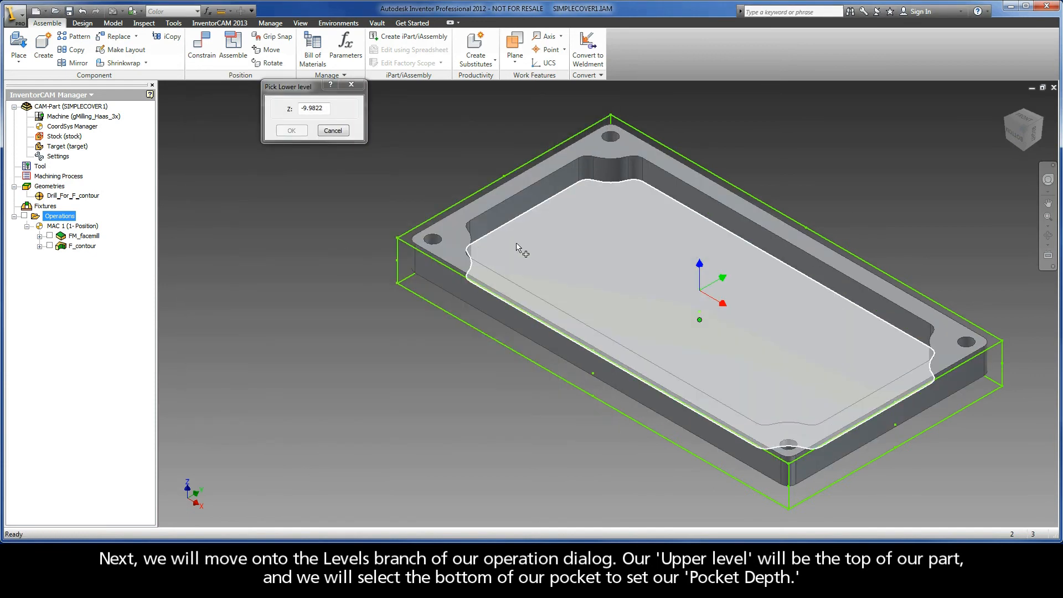
click(532, 239)
click(291, 131)
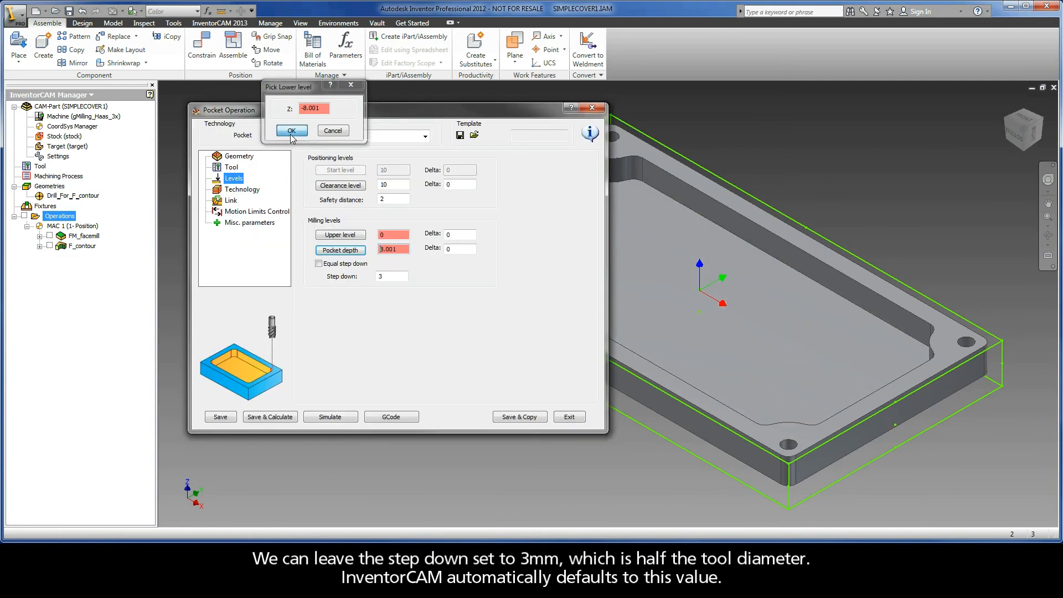
double_click(391, 276)
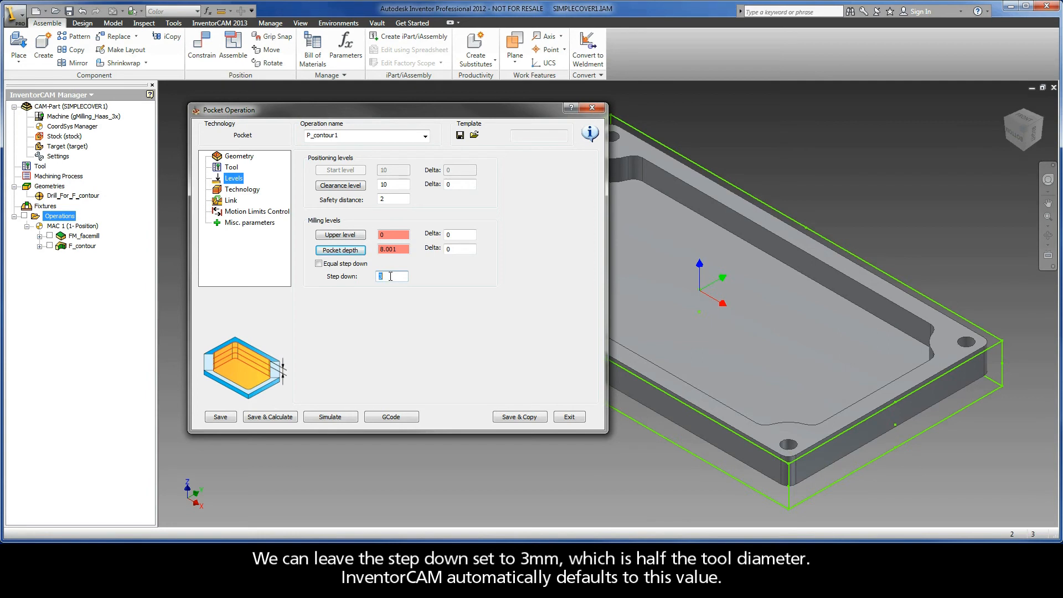
- Try the Hatch, Hatch+Finish and Plunging pattern technologies for the pocket and restore Contour
click(238, 189)
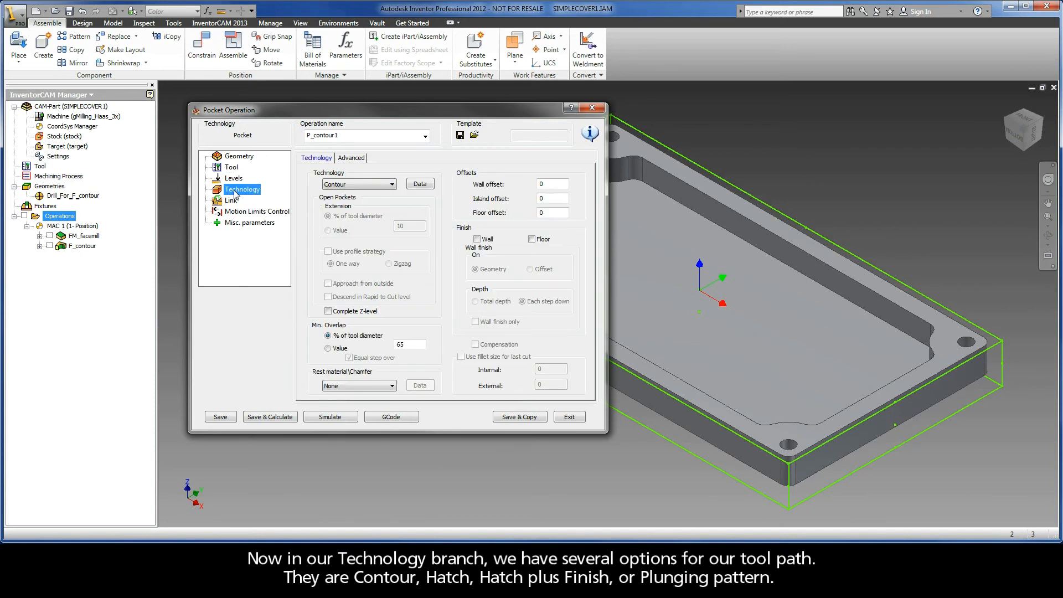
click(370, 184)
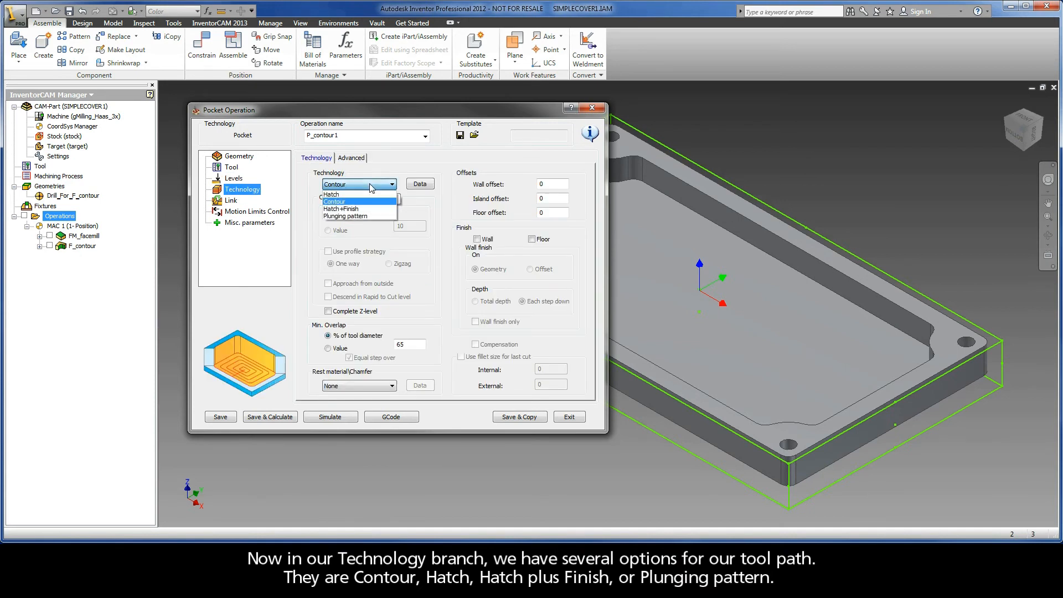
click(343, 195)
click(349, 184)
click(346, 207)
click(346, 185)
click(347, 216)
click(348, 217)
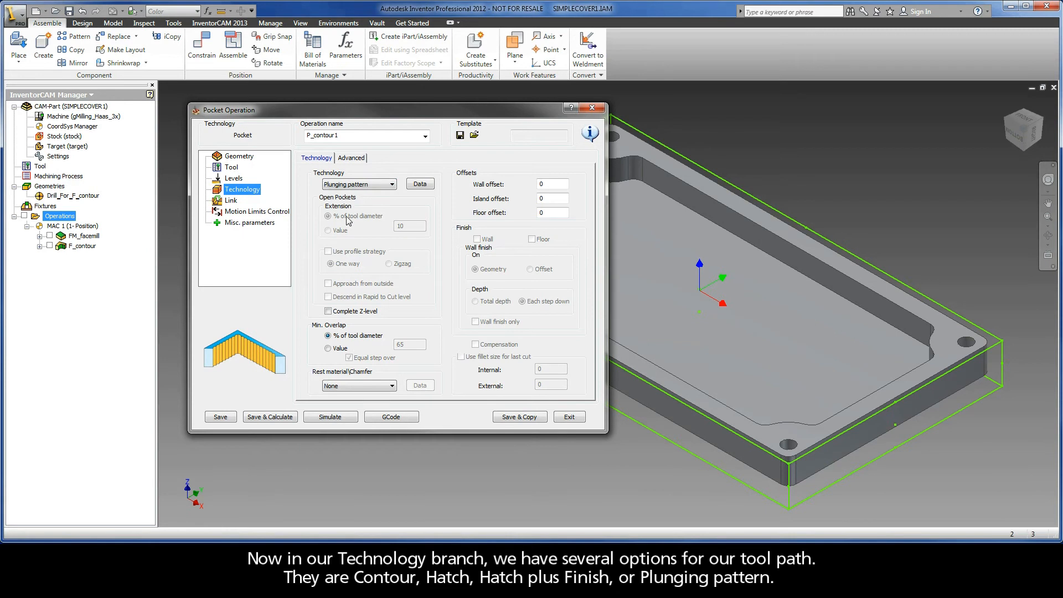
click(354, 184)
click(347, 202)
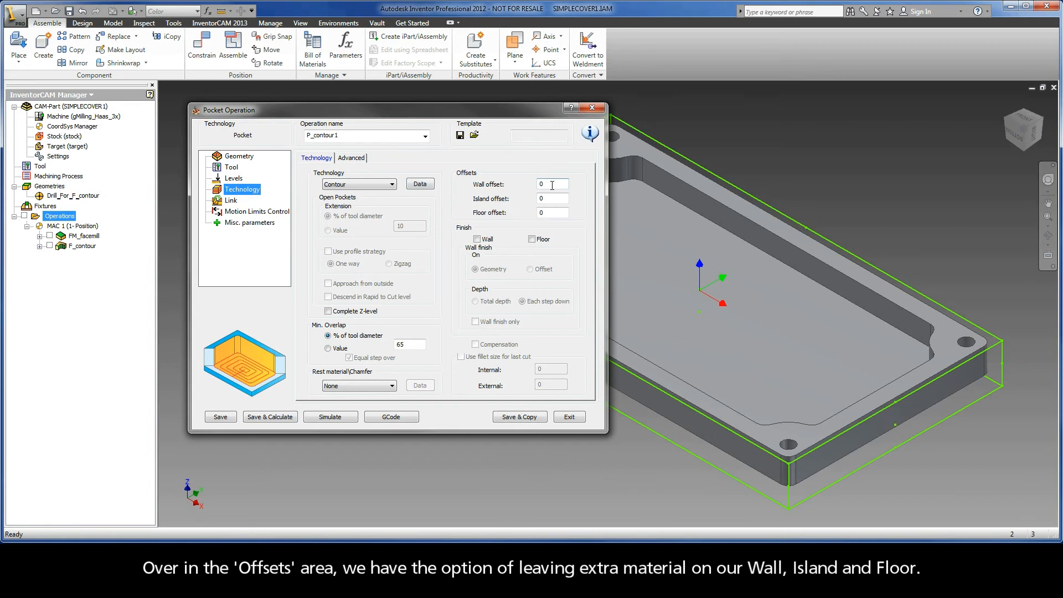
- Try enabling wall and floor finish passes for the pocket, and switch both off again
click(550, 198)
click(549, 214)
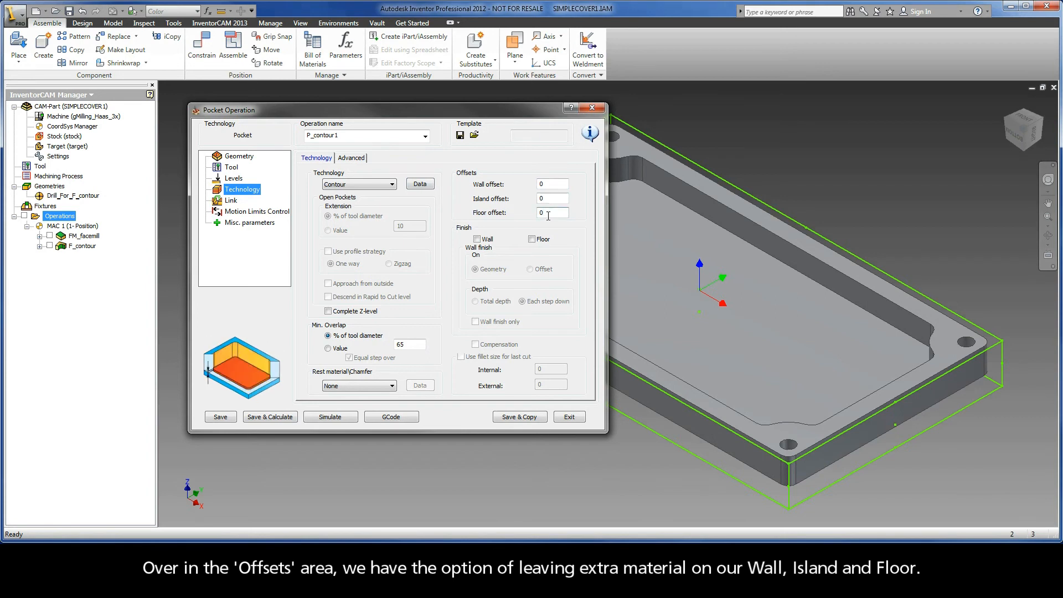
click(476, 240)
click(531, 240)
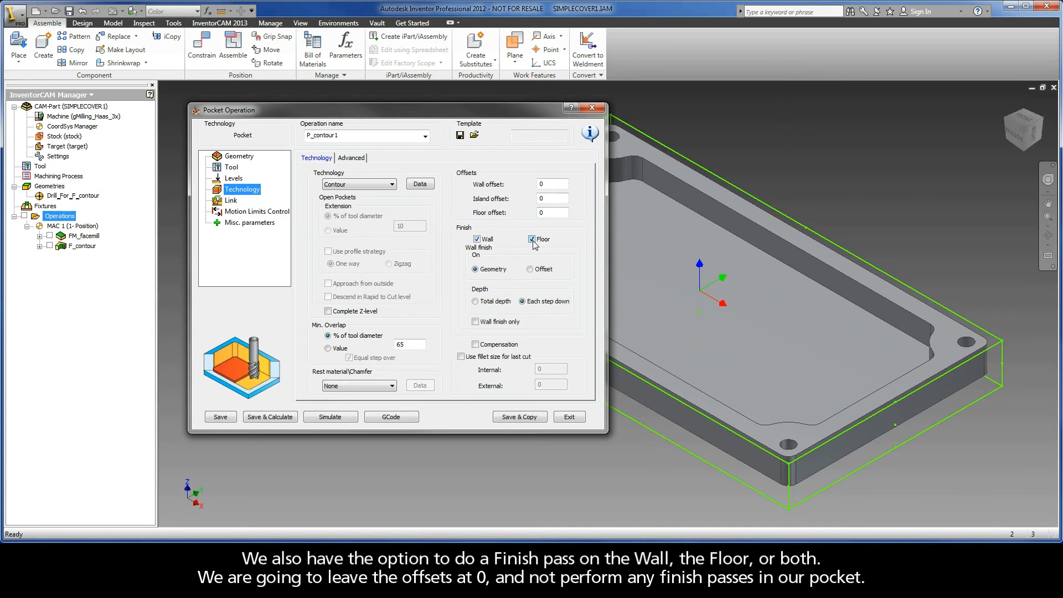
click(532, 240)
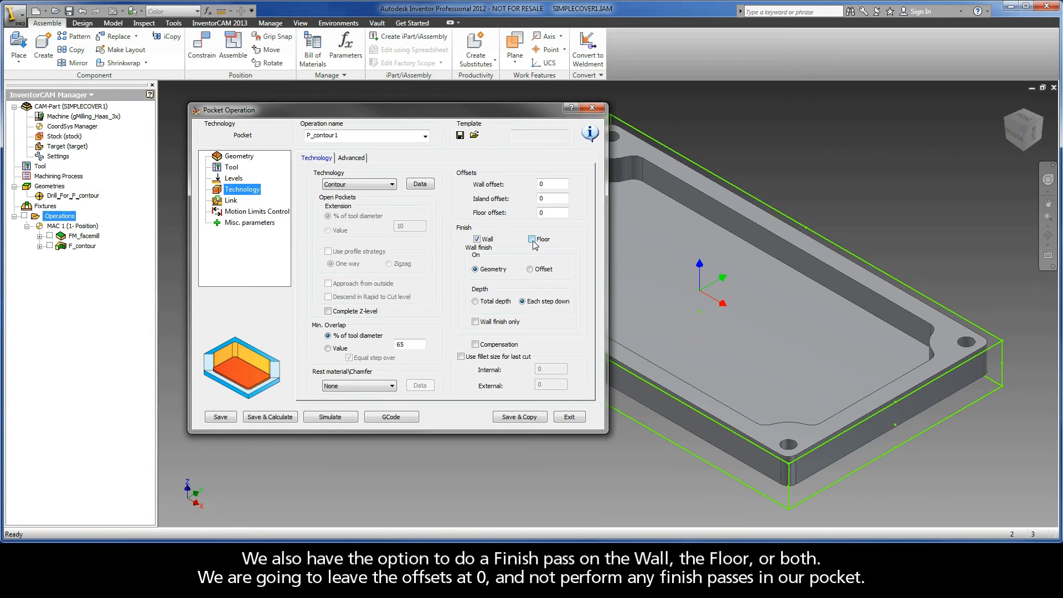
click(478, 242)
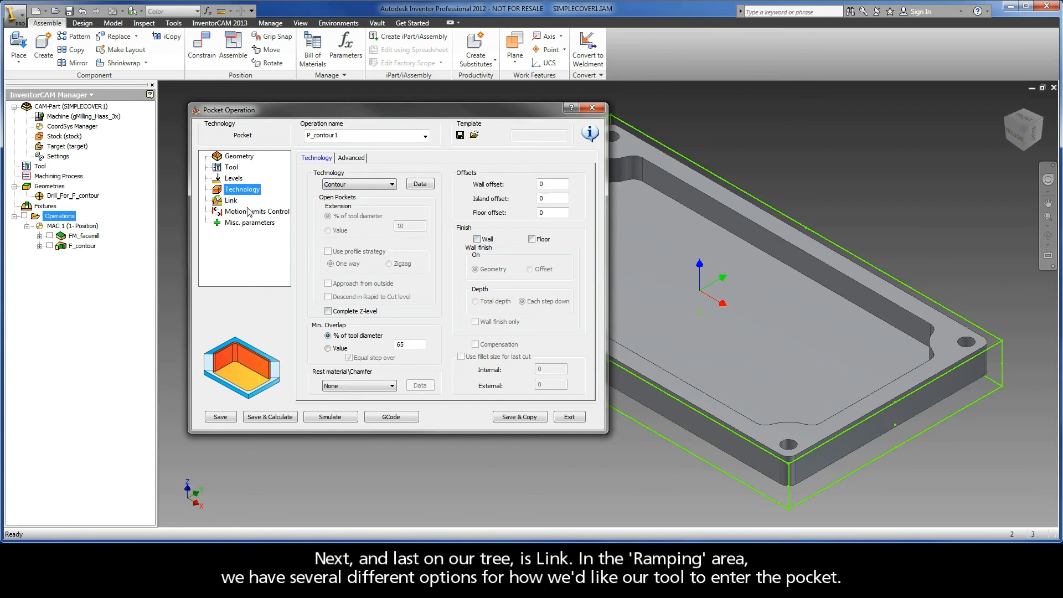
- Try the Vertical, Angle, Helical and Linear ramping options for the tool's entry into the pocket
click(232, 201)
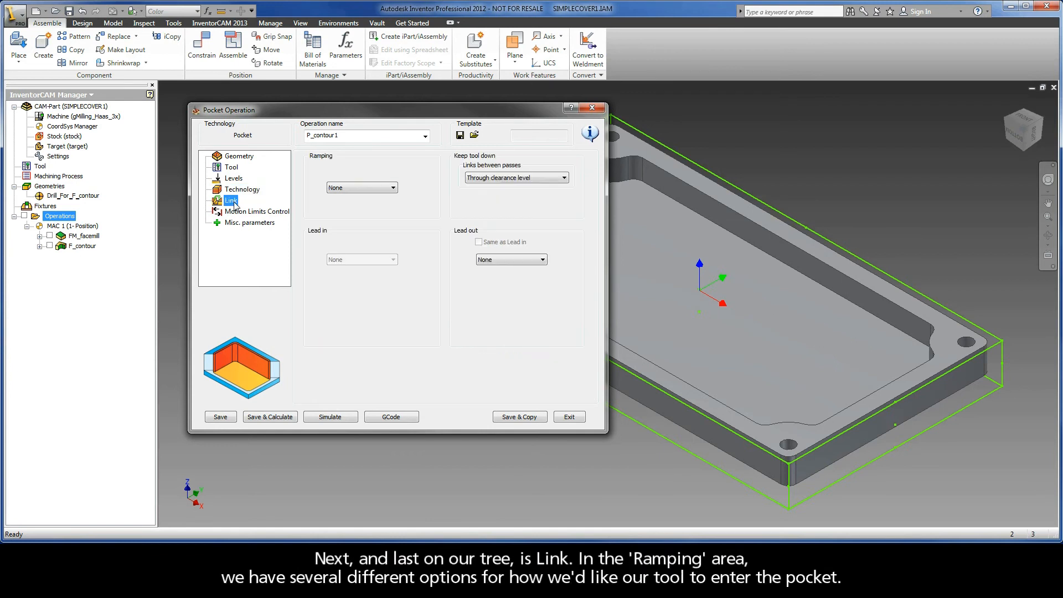
click(357, 188)
click(353, 202)
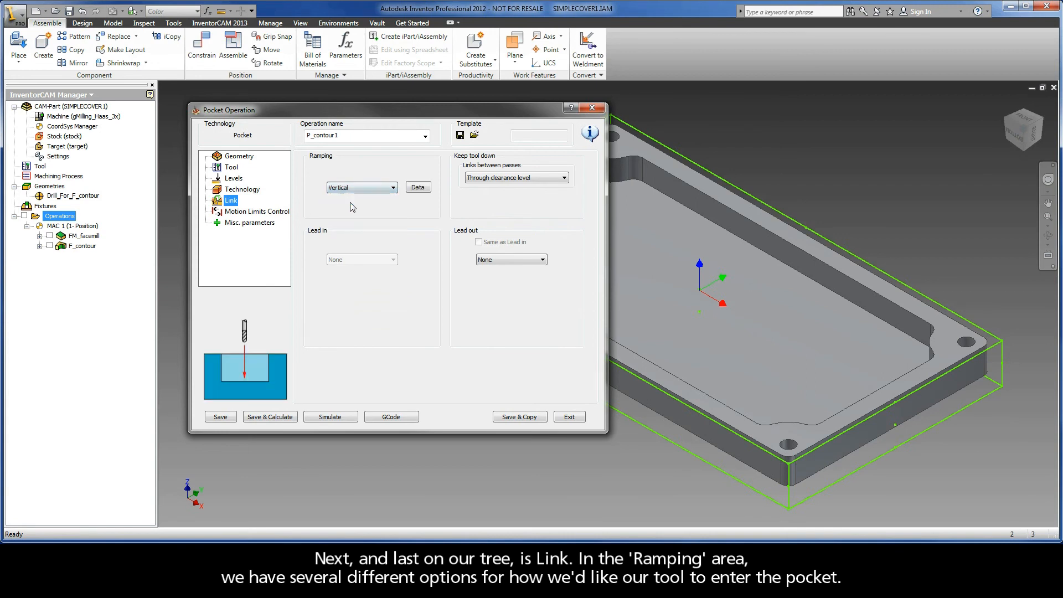
click(356, 188)
click(348, 213)
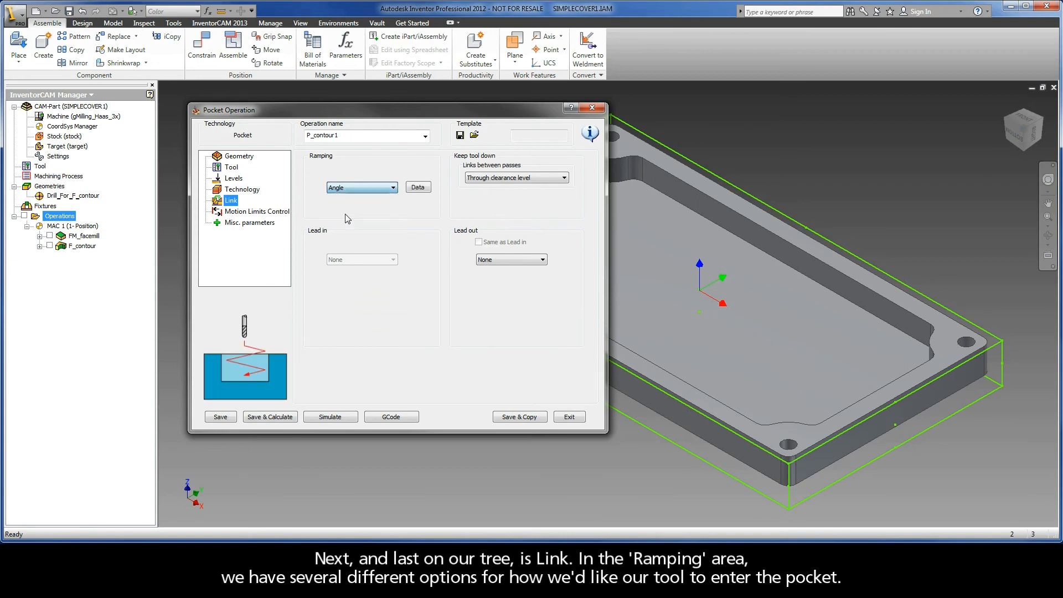
click(350, 187)
click(347, 223)
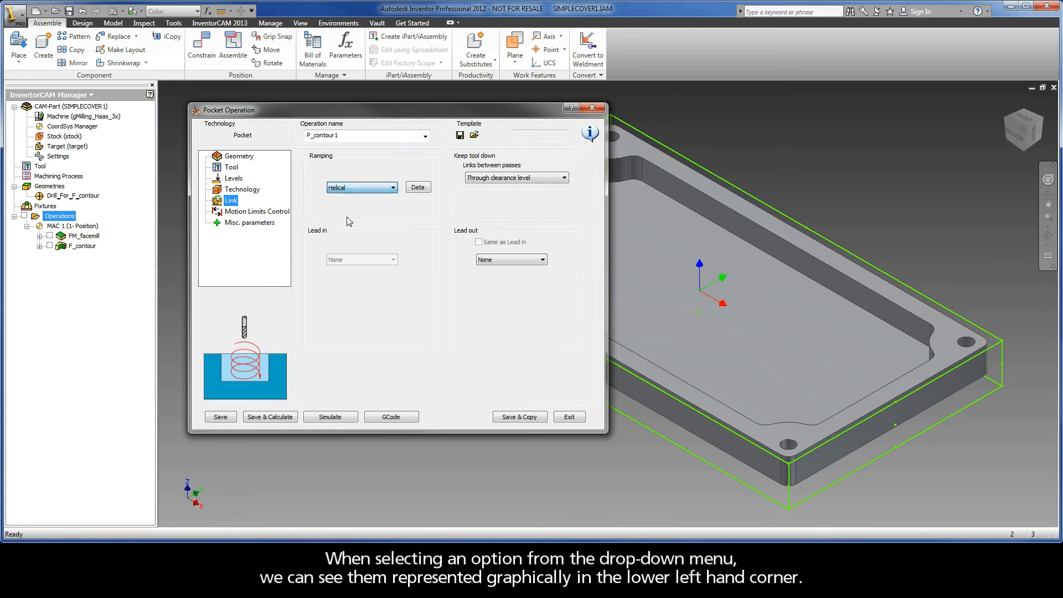
click(357, 188)
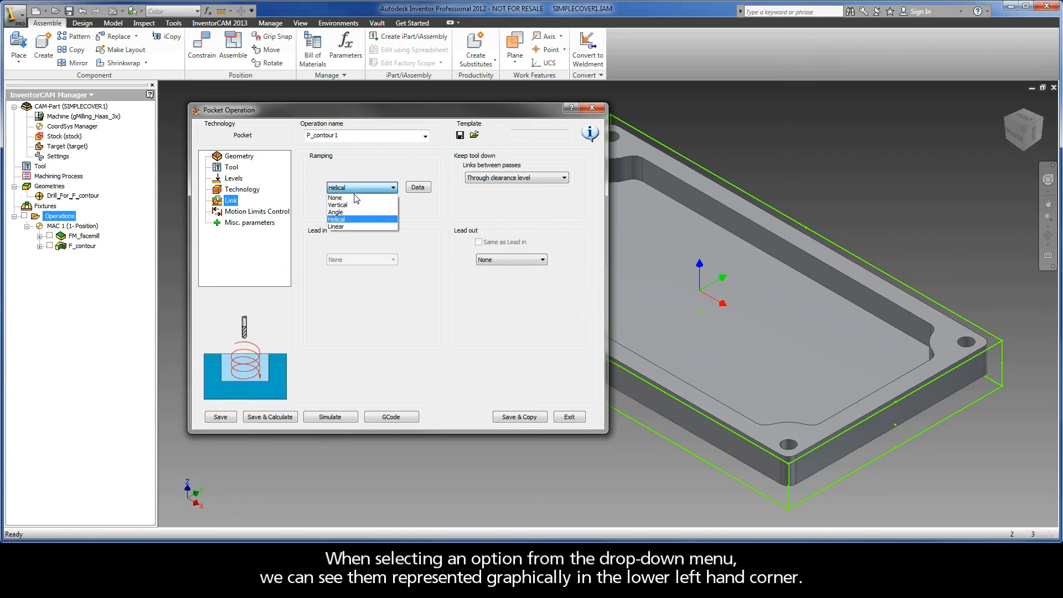
click(349, 229)
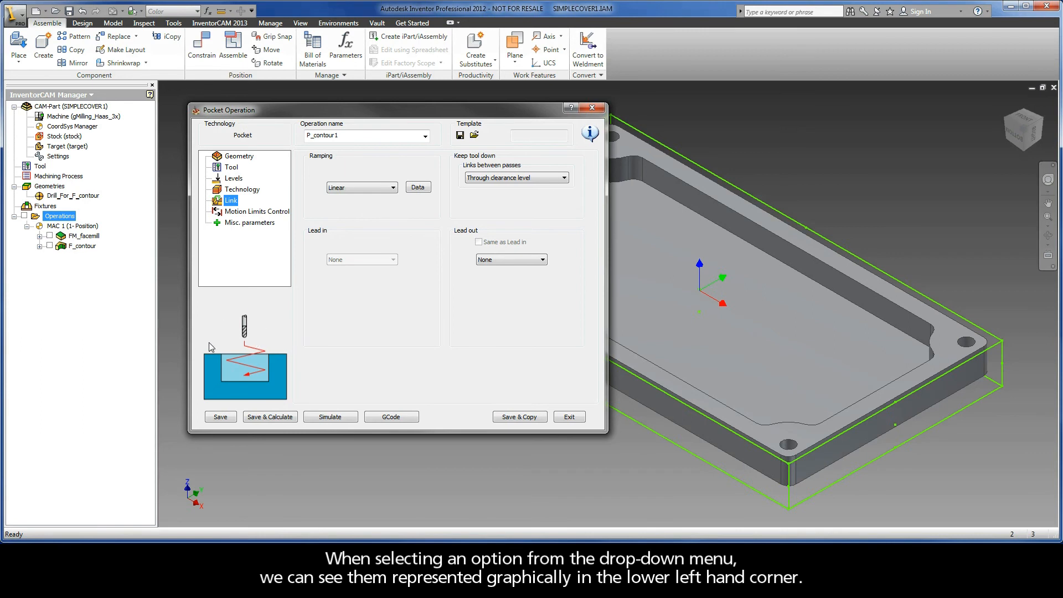
- Set the pocket operation's ramping to Helical, and save and calculate the operation
click(357, 188)
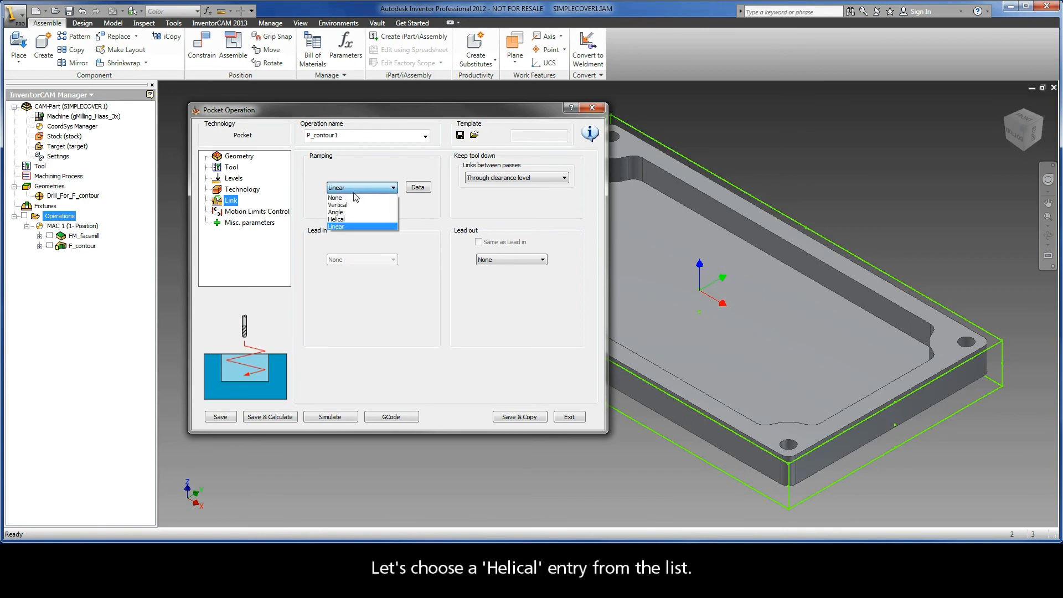
click(343, 220)
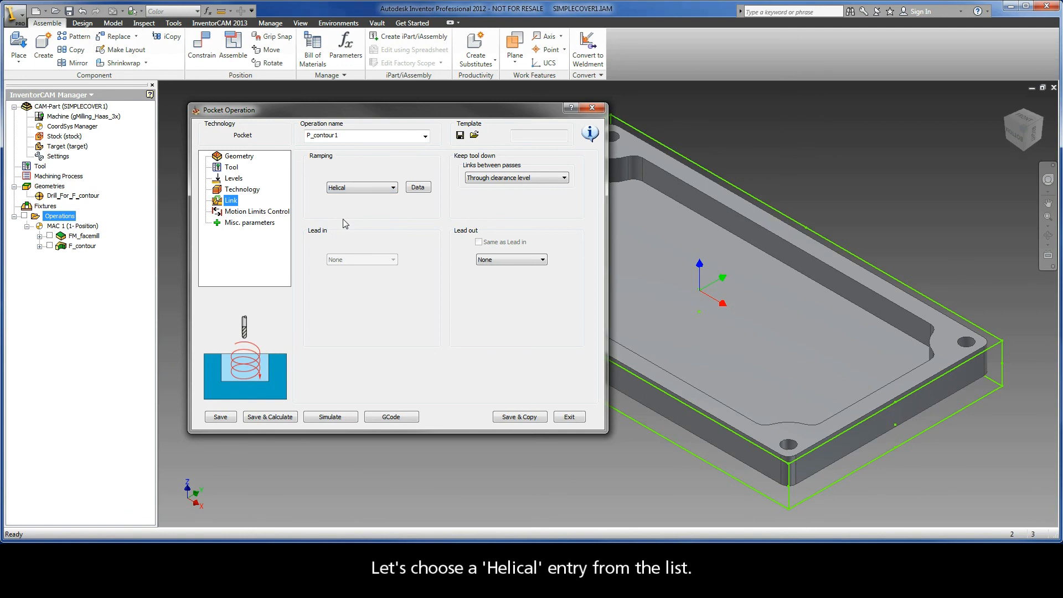
click(272, 418)
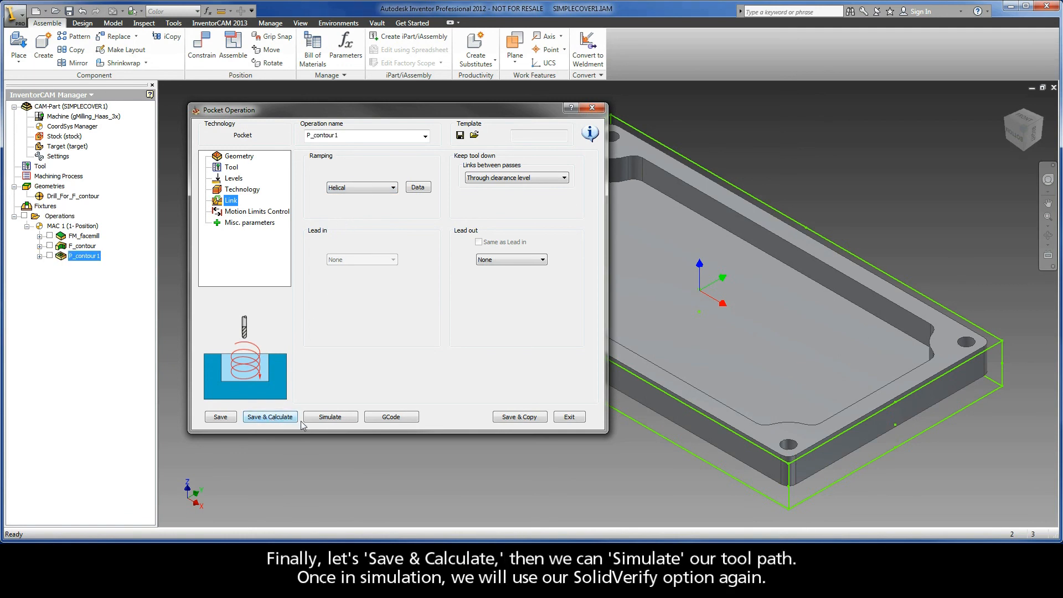
- Simulate the pocket tool path in SolidVerify, single-stepping through the tool's entry and the first cuts
click(325, 417)
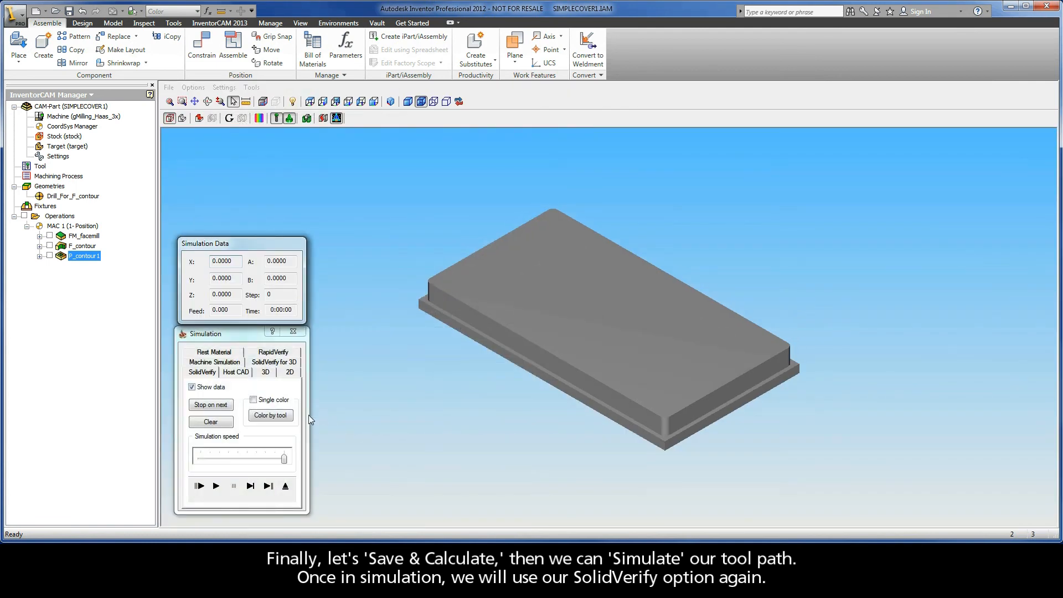
click(203, 375)
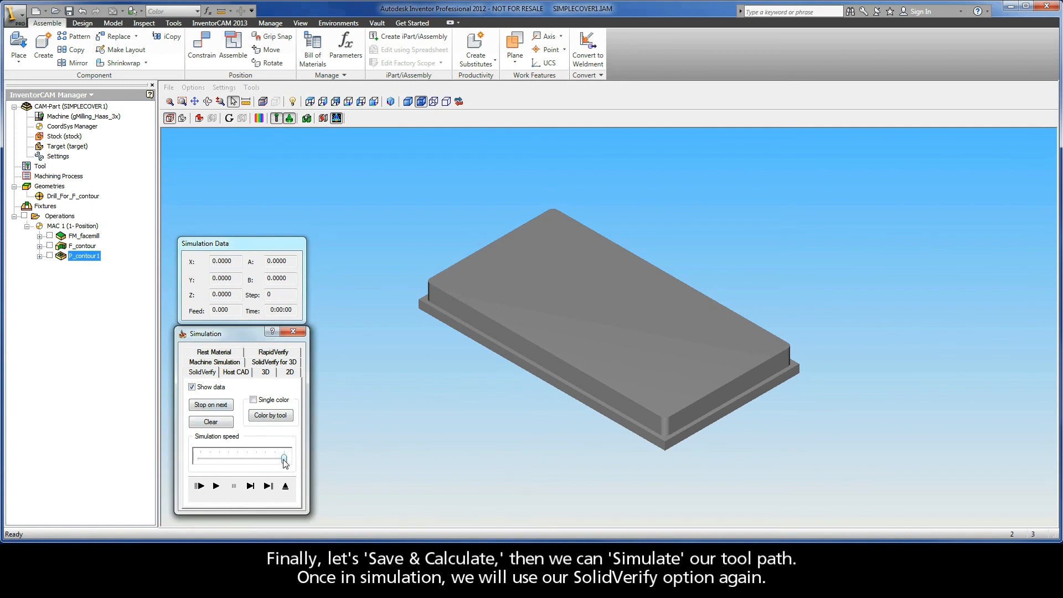
click(250, 486)
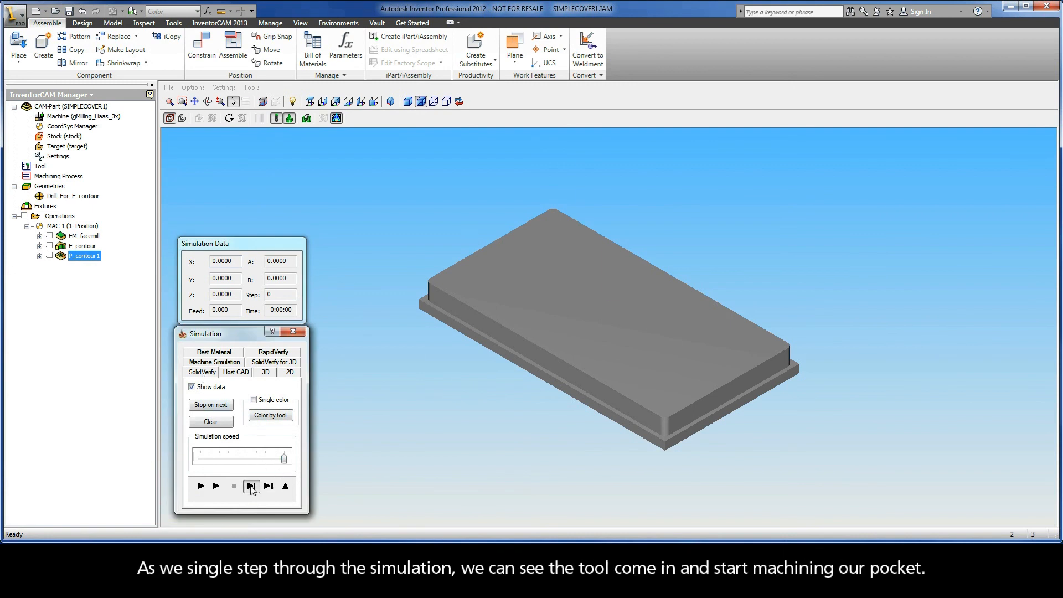
click(250, 490)
click(251, 490)
click(250, 490)
click(250, 490)
click(250, 490)
click(251, 490)
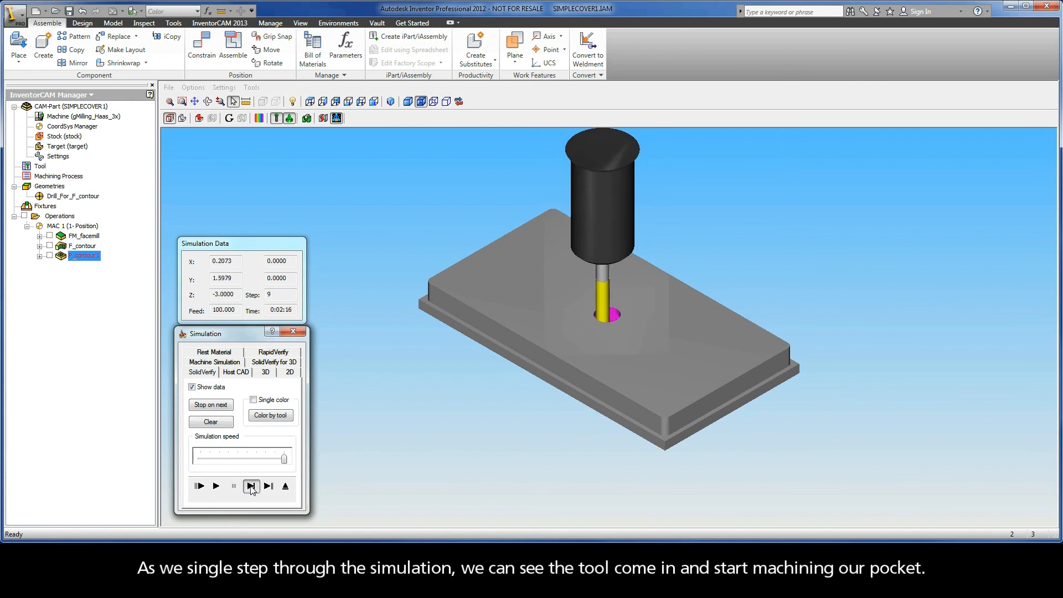
click(250, 490)
click(251, 490)
click(251, 487)
click(251, 487)
click(251, 487)
click(250, 487)
click(251, 487)
click(250, 487)
click(250, 487)
click(250, 487)
click(250, 487)
- Play the rest of the pocket simulation at a reduced speed, and exit the simulation and the pocket operation
drag(284, 458, 228, 458)
click(216, 485)
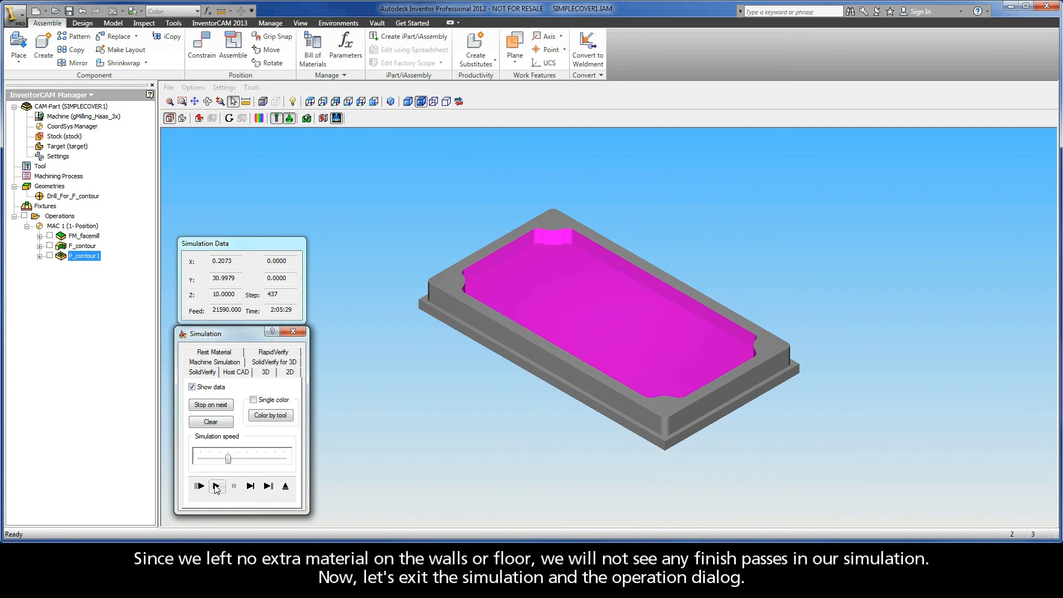
click(285, 486)
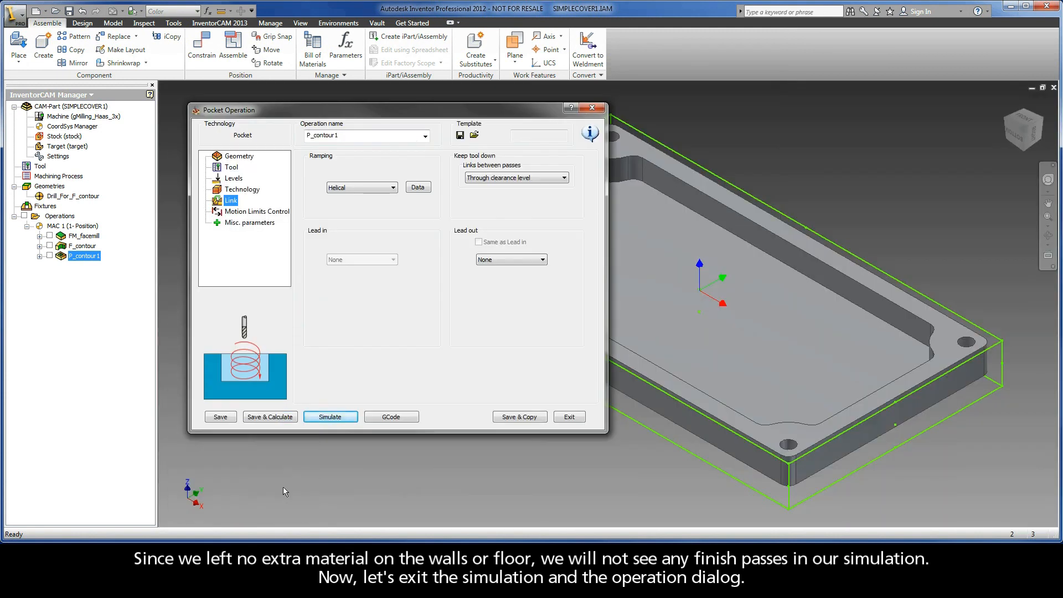
click(569, 416)
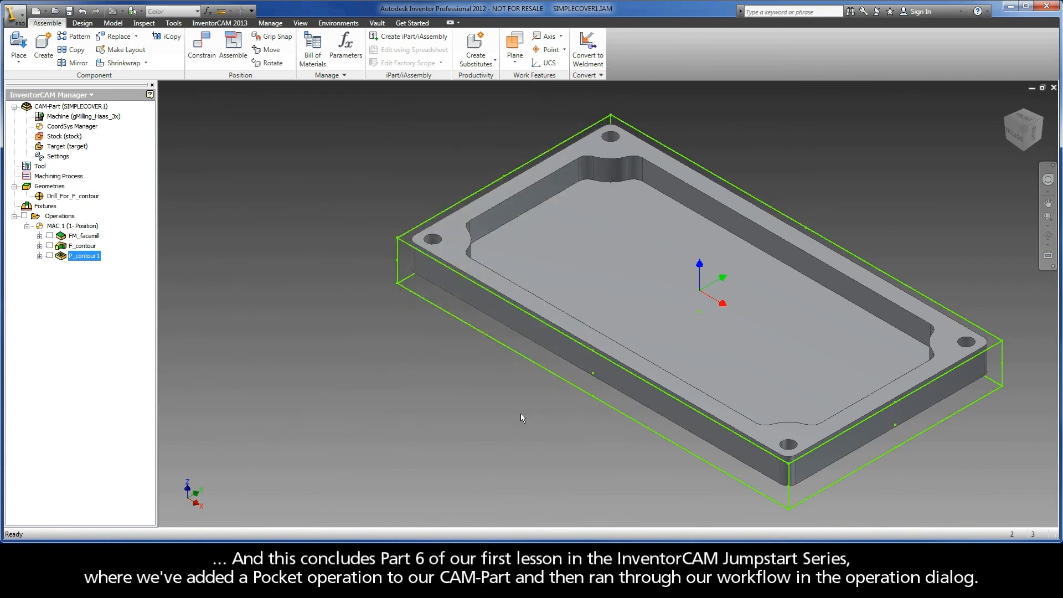